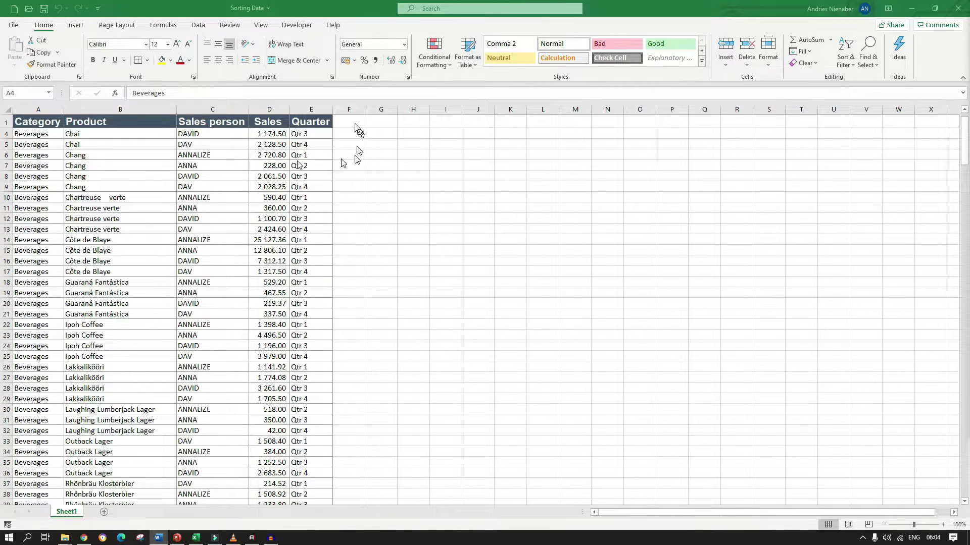
Step: Sort the sales table by the Sales person column in ascending order, A to Z
left_click(245, 166)
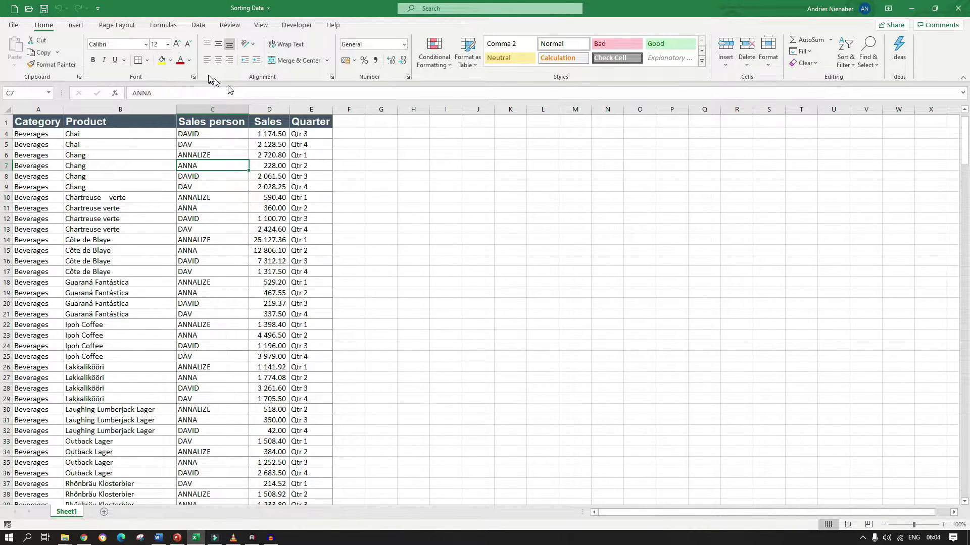
left_click(199, 29)
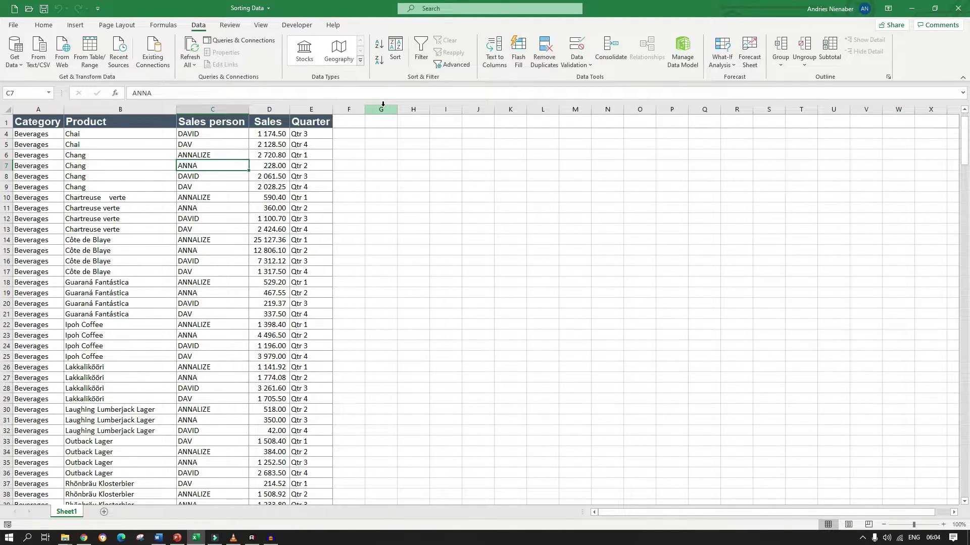
left_click(284, 239)
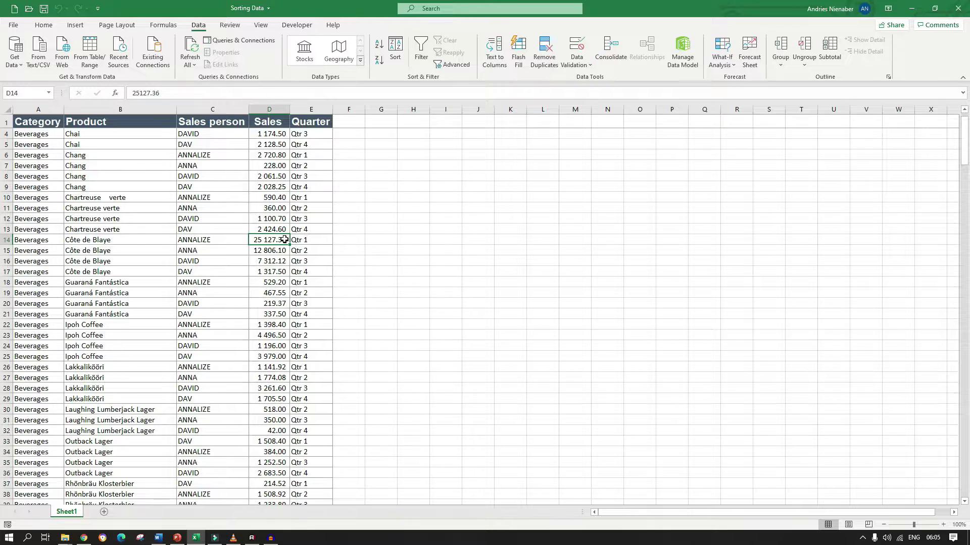
left_click(213, 139)
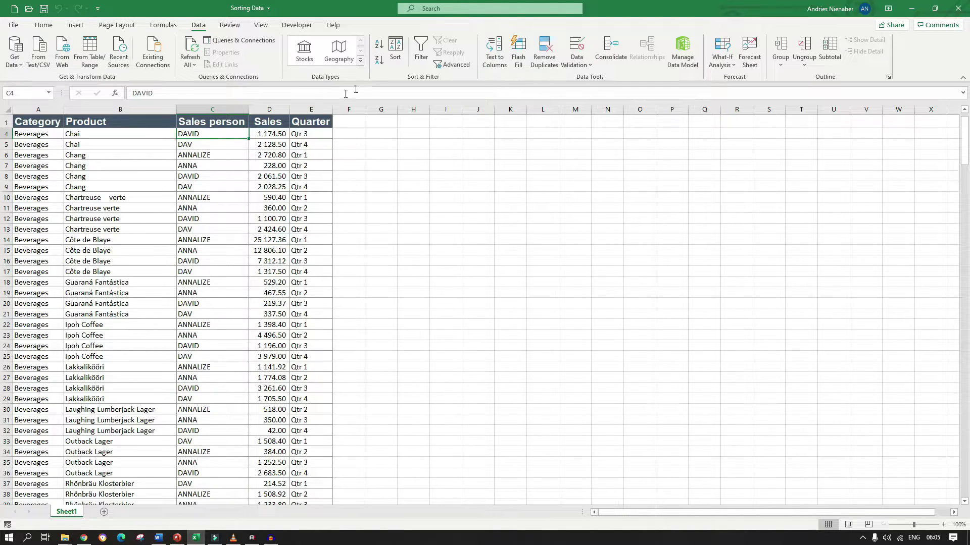
left_click(379, 44)
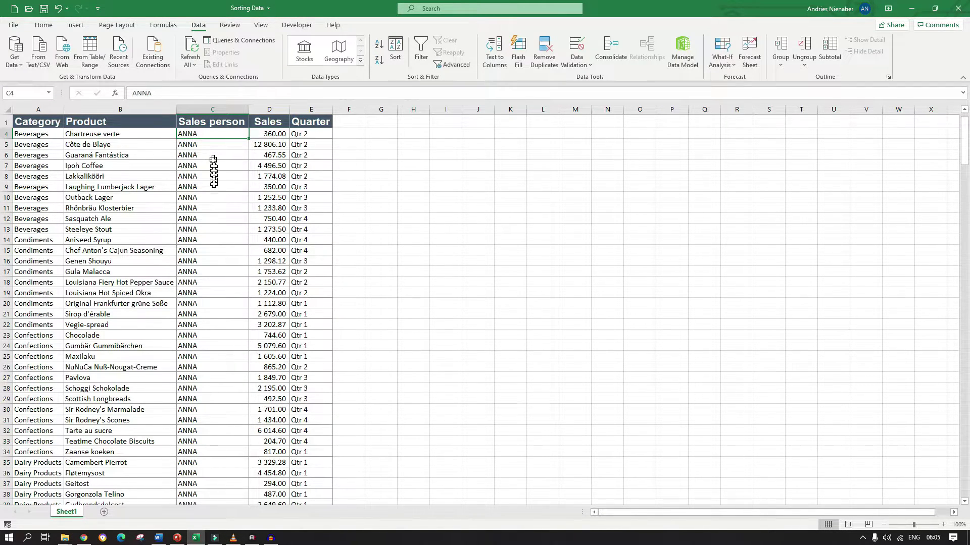
Step: Review the sorted rows by sales person, category and product, and undo the ascending sort
scroll(217, 249, "down", 17)
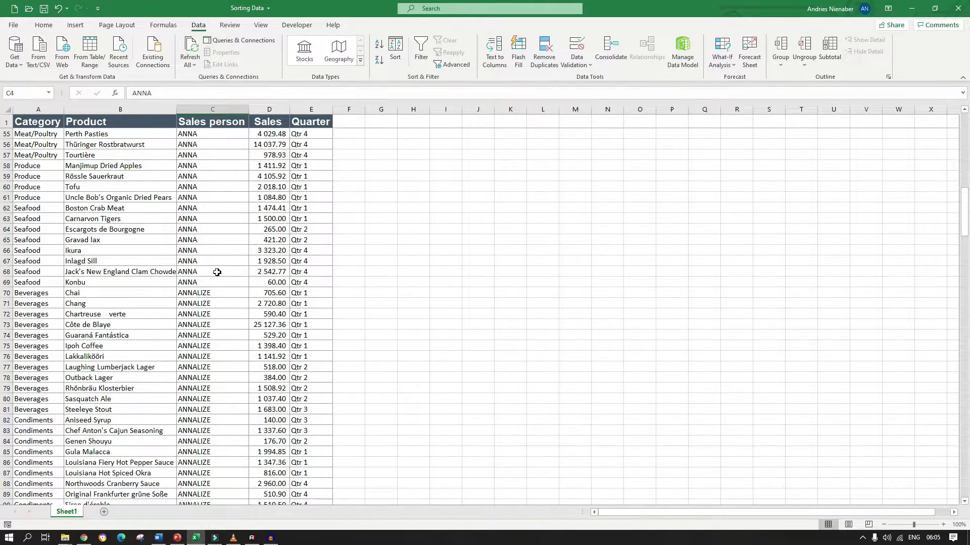
scroll(217, 273, "up", 18)
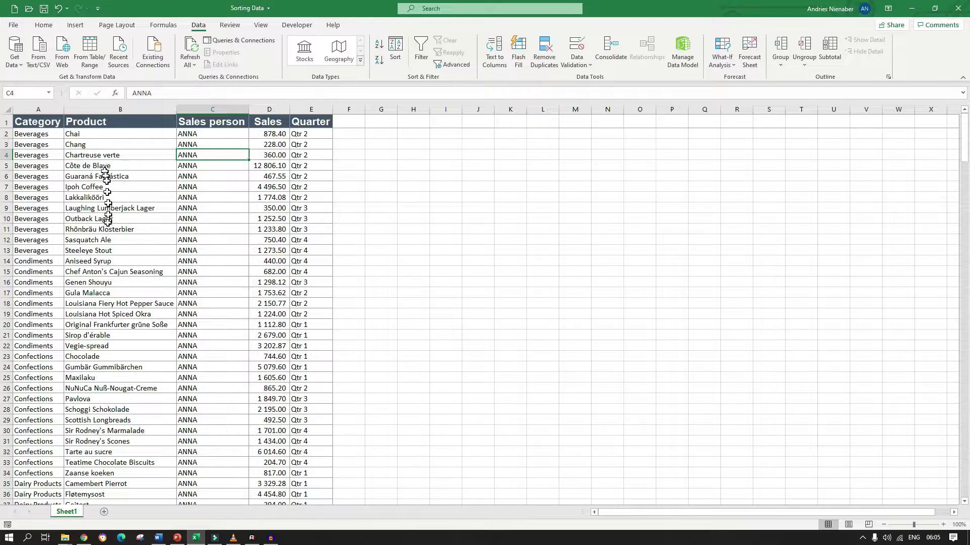
scroll(149, 373, "down", 4)
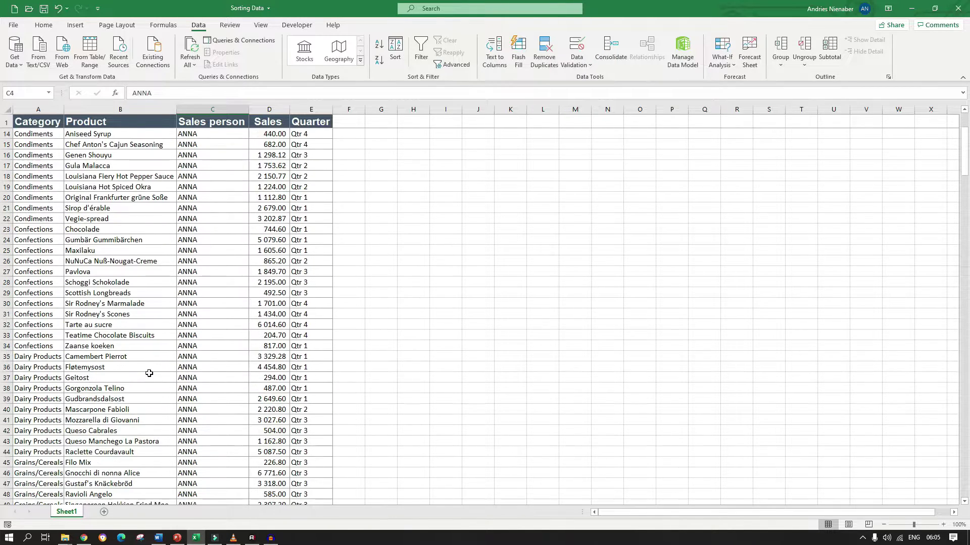
scroll(149, 373, "down", 7)
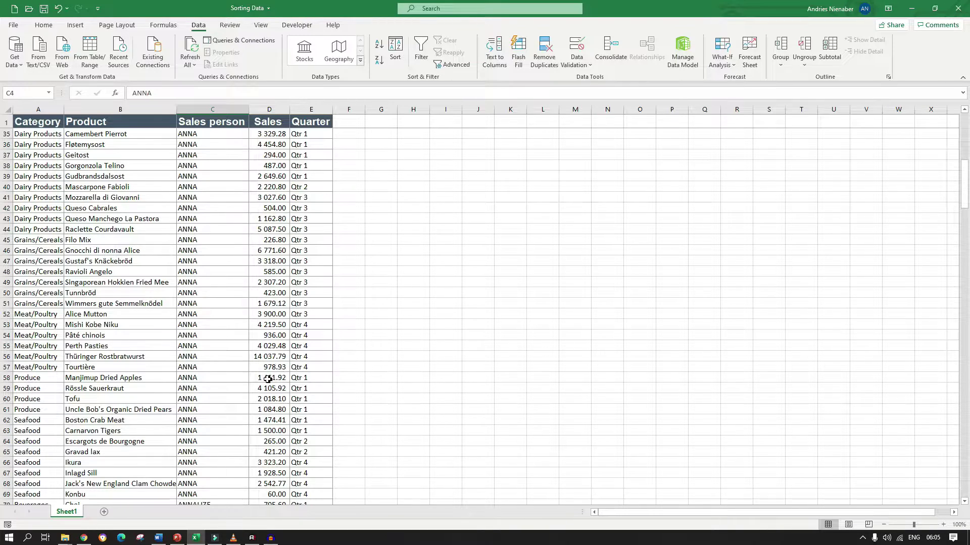
scroll(268, 379, "up", 11)
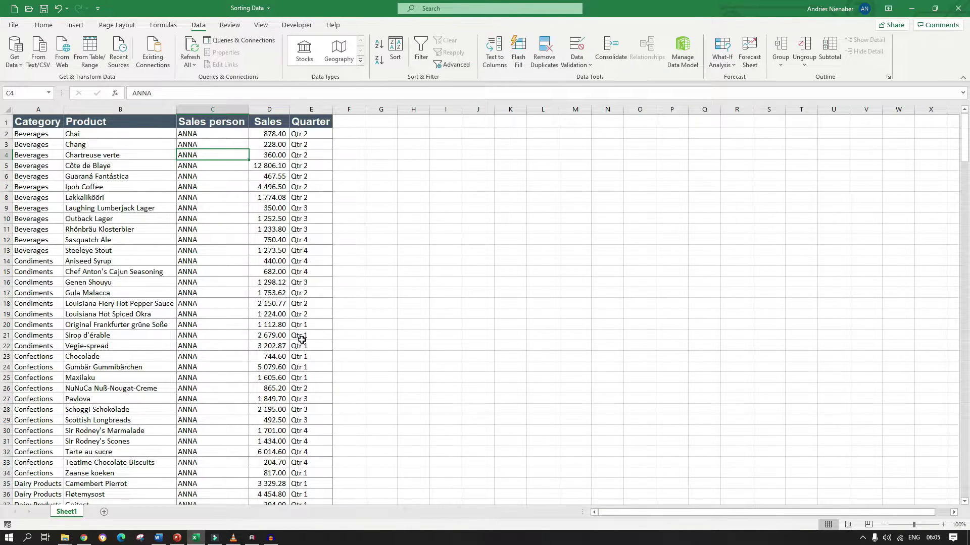
key("ctrl+z")
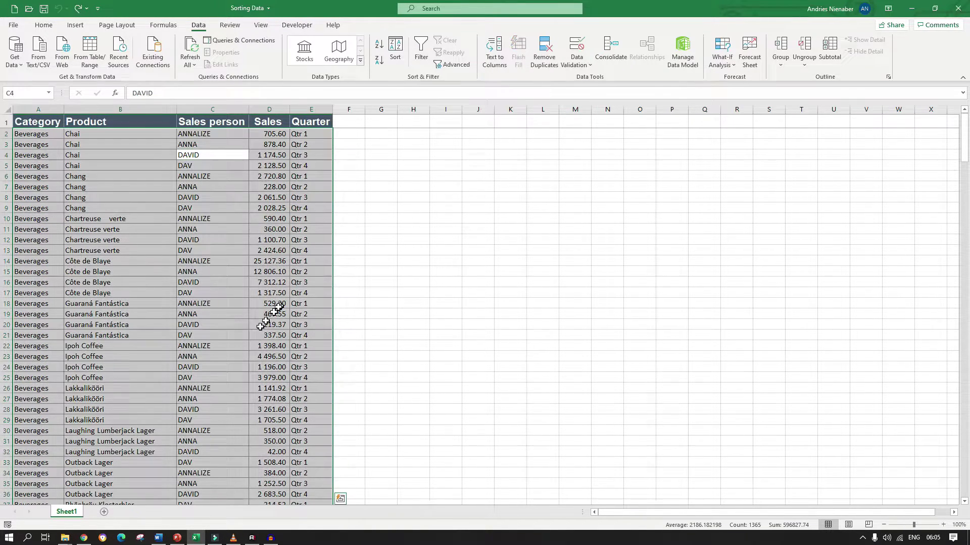
Step: Sort the table by the Sales person column from Z to A and undo that sort
left_click(215, 157)
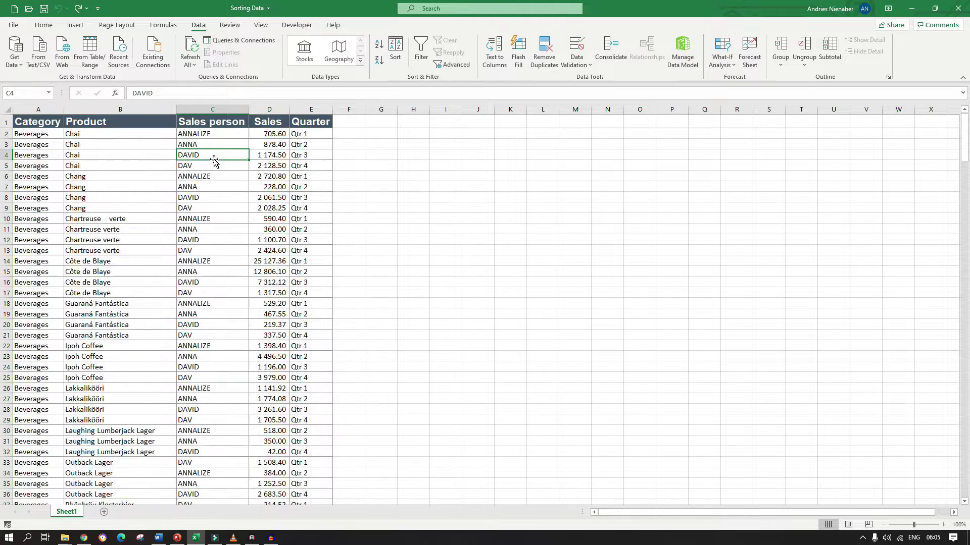
left_click(378, 65)
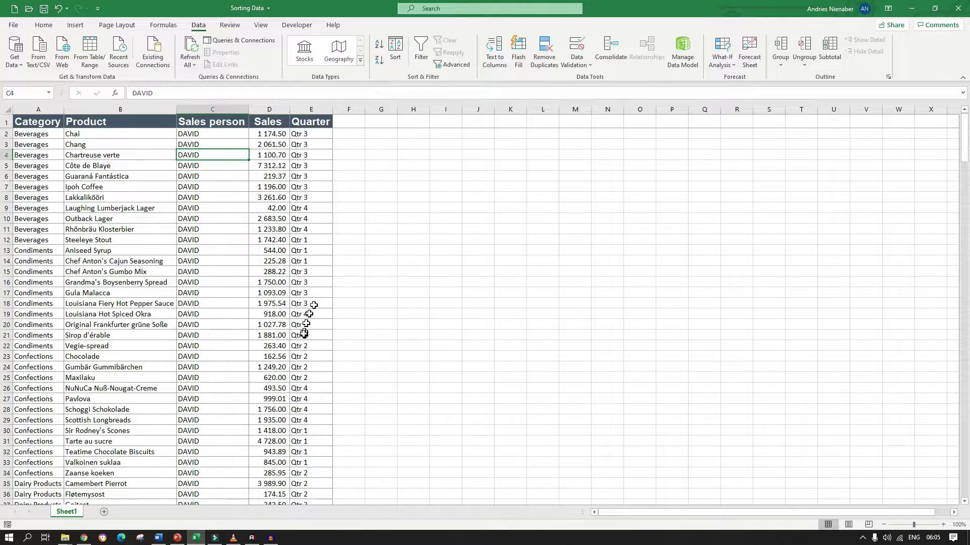
key("ctrl+z")
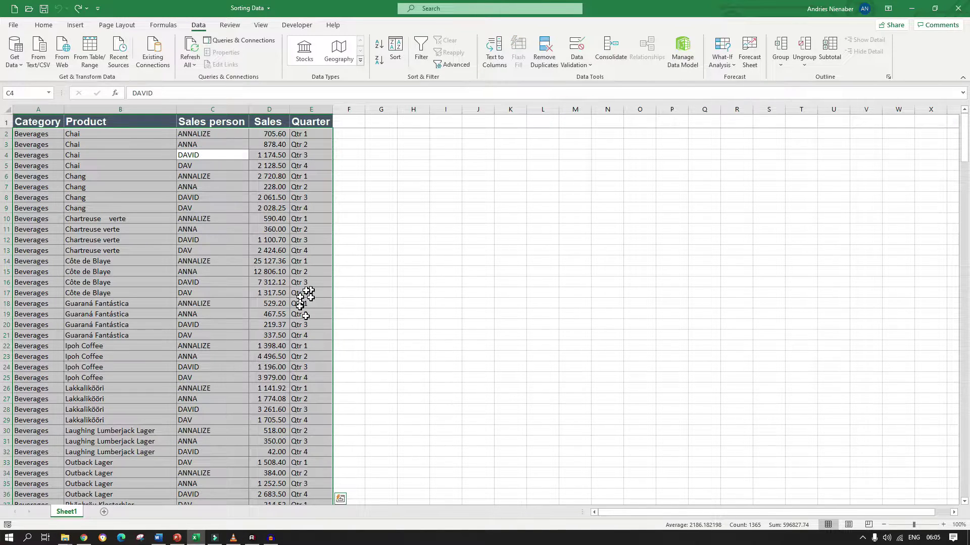
Step: Start a custom multi-level sort of the table with Sales person as the first sort column
left_click(206, 154)
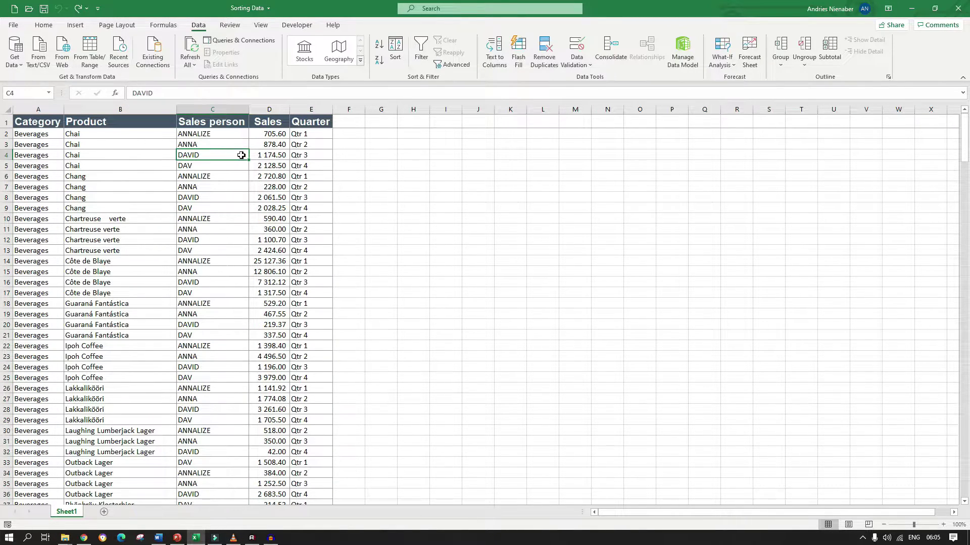
left_click(394, 60)
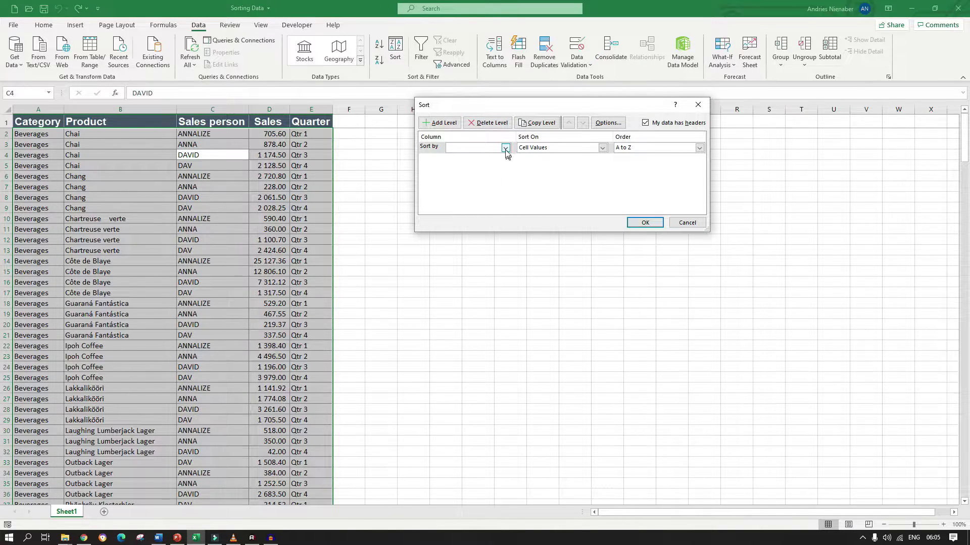
left_click(505, 148)
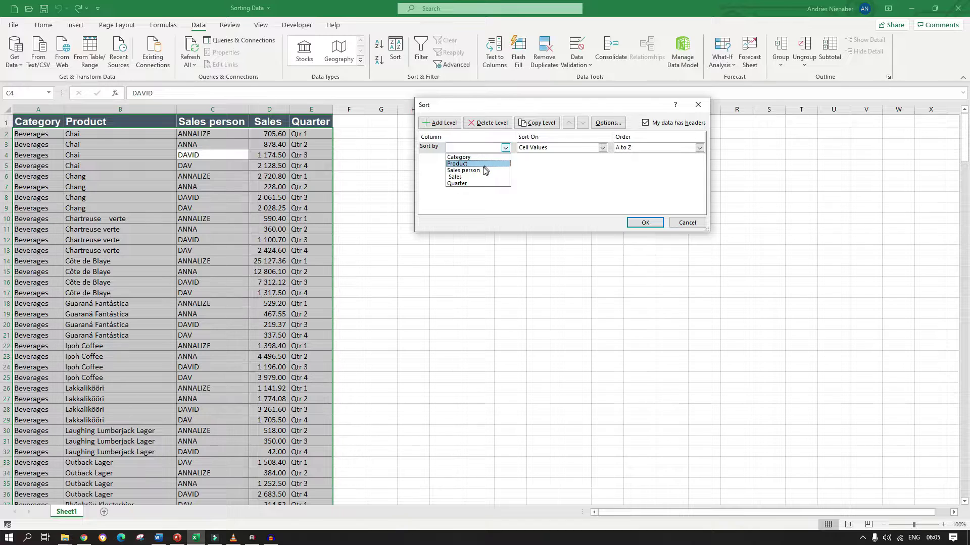
left_click(580, 186)
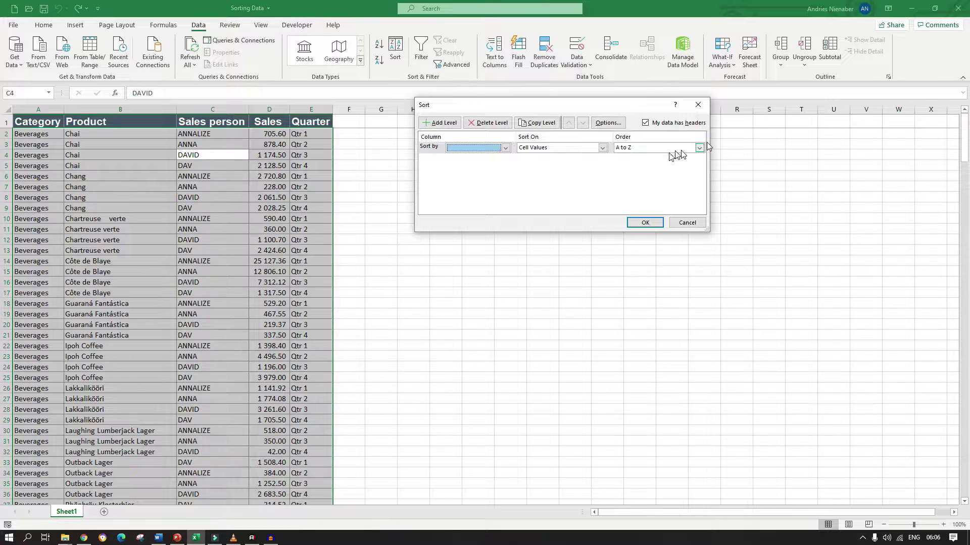
left_click(505, 151)
left_click(493, 170)
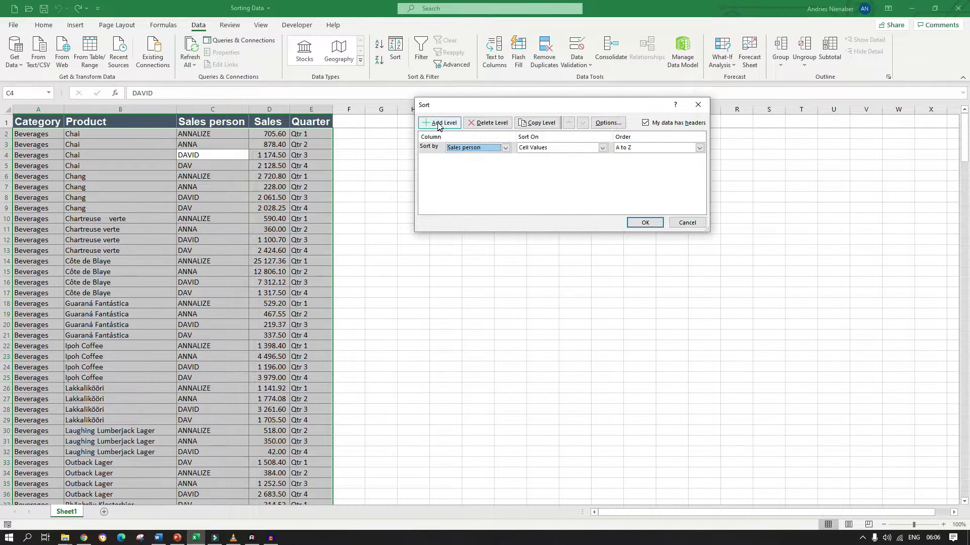
Step: Add a second sort level that orders the rows by Product
left_click(439, 122)
left_click(505, 159)
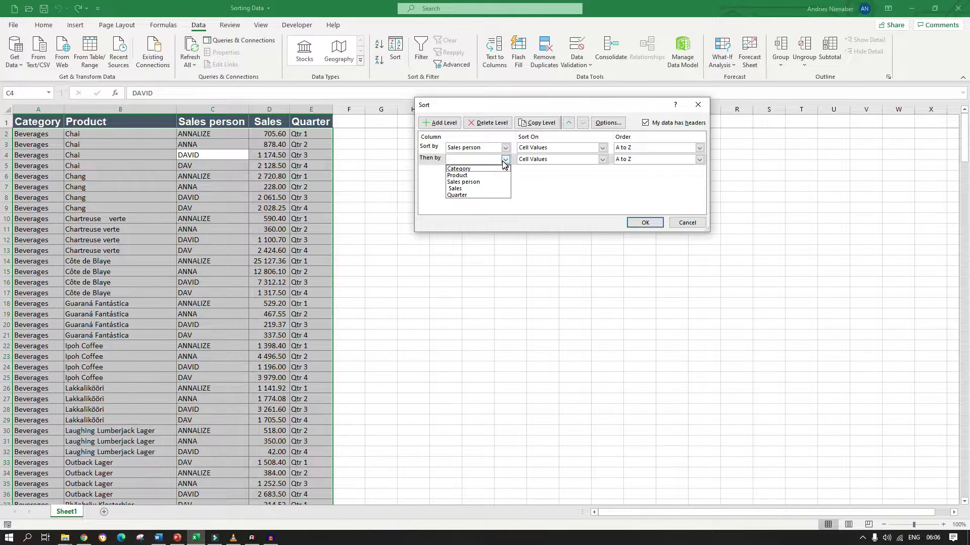
left_click(480, 176)
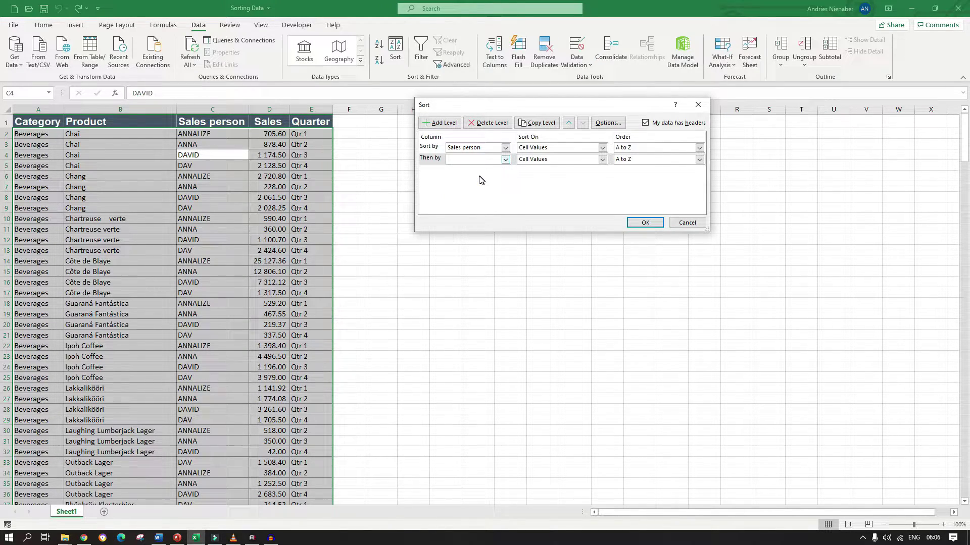
left_click(504, 160)
left_click(486, 170)
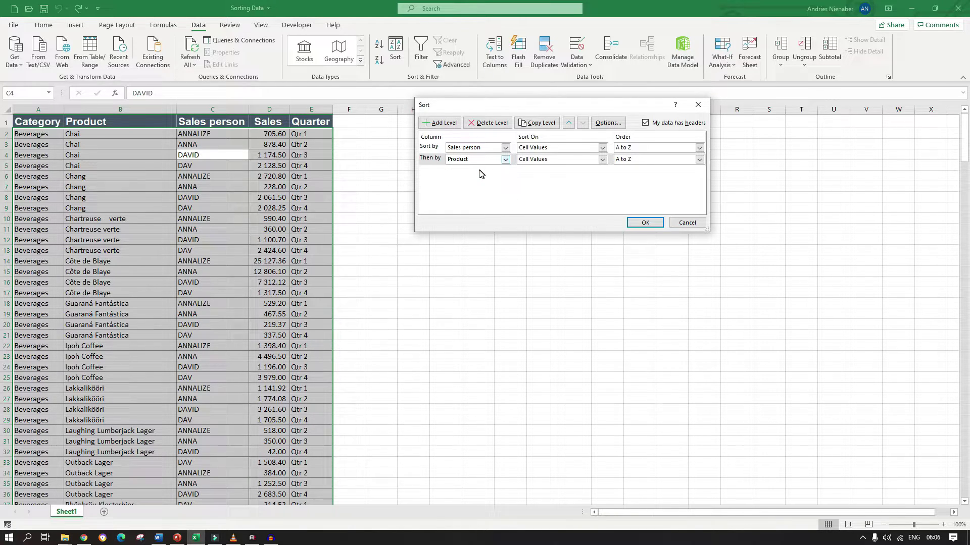
left_click(504, 160)
left_click(468, 176)
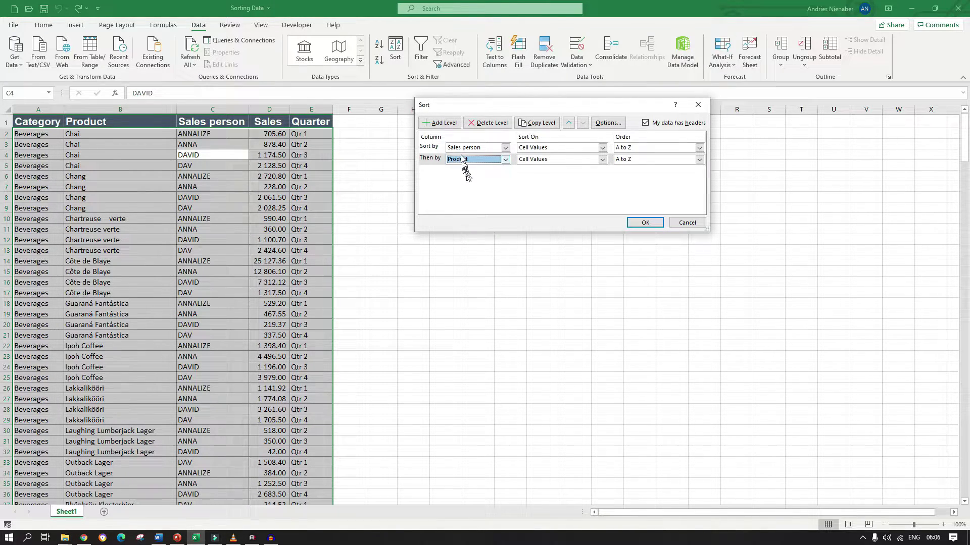
Step: Add two more sort levels, by Category and by Sales
left_click(439, 123)
left_click(505, 171)
key("Escape")
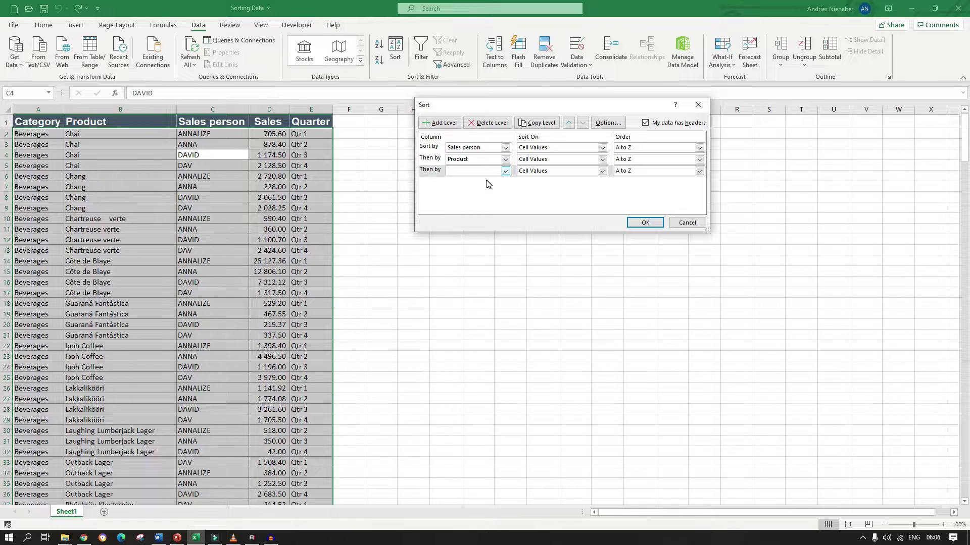
key("Down")
left_click(439, 123)
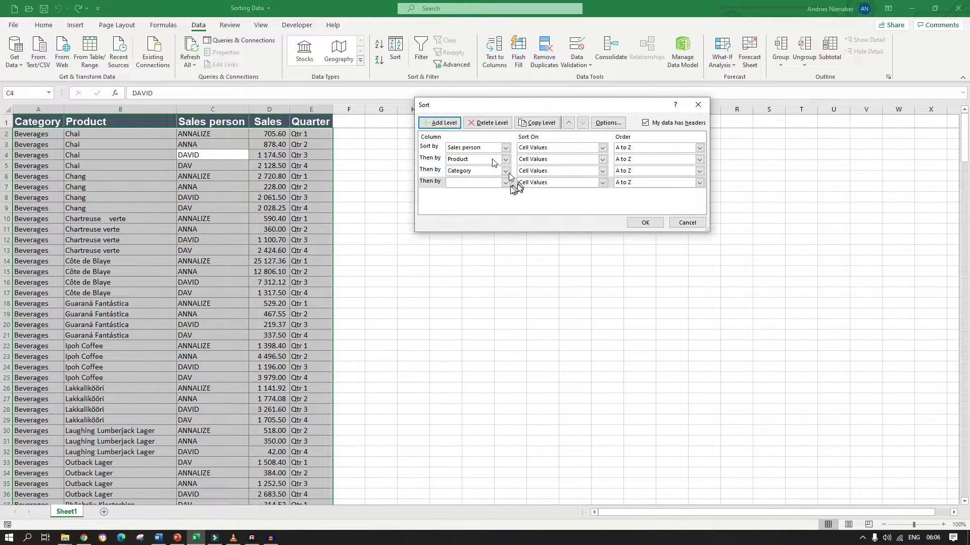
left_click(506, 182)
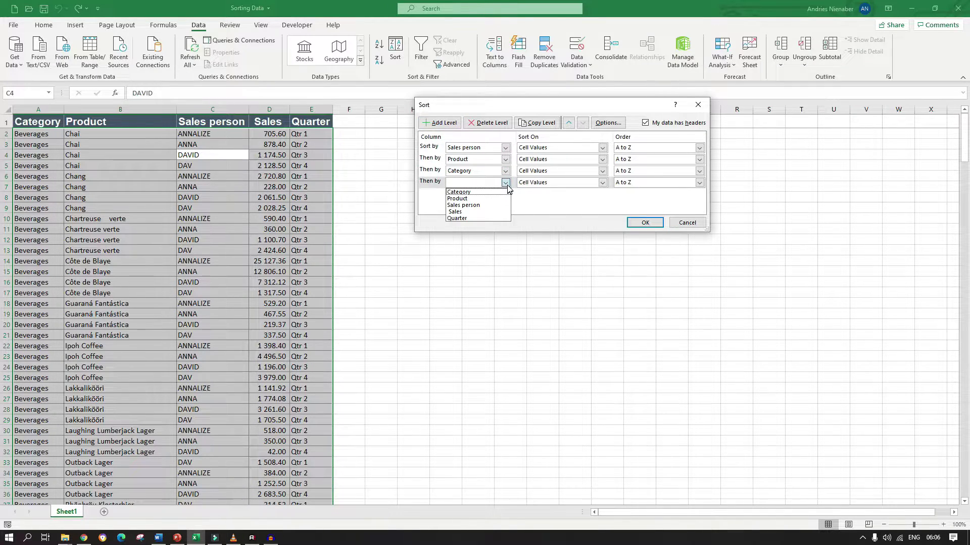
left_click(473, 212)
Step: Add a fifth sort level that orders the rows by Quarter
left_click(439, 122)
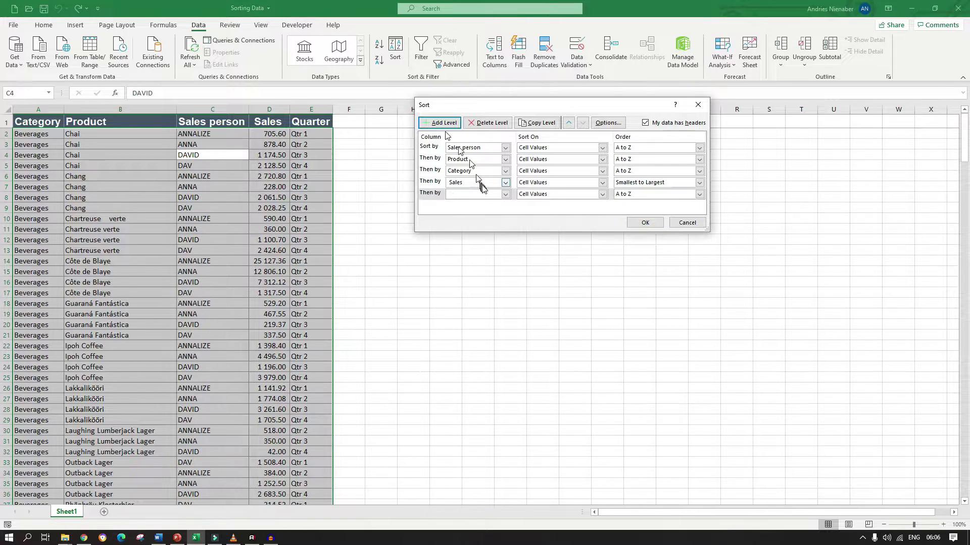
left_click(505, 195)
left_click(462, 232)
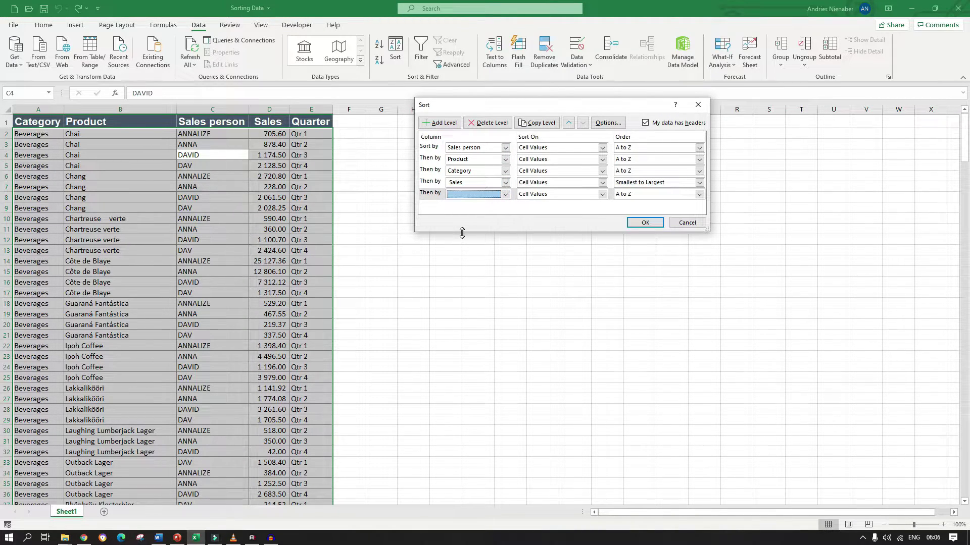
left_click(505, 194)
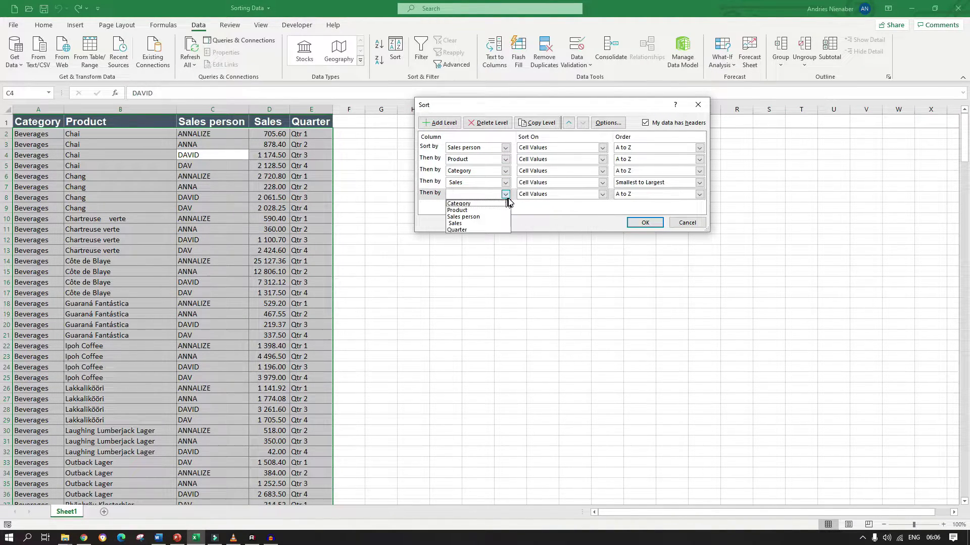
left_click(480, 230)
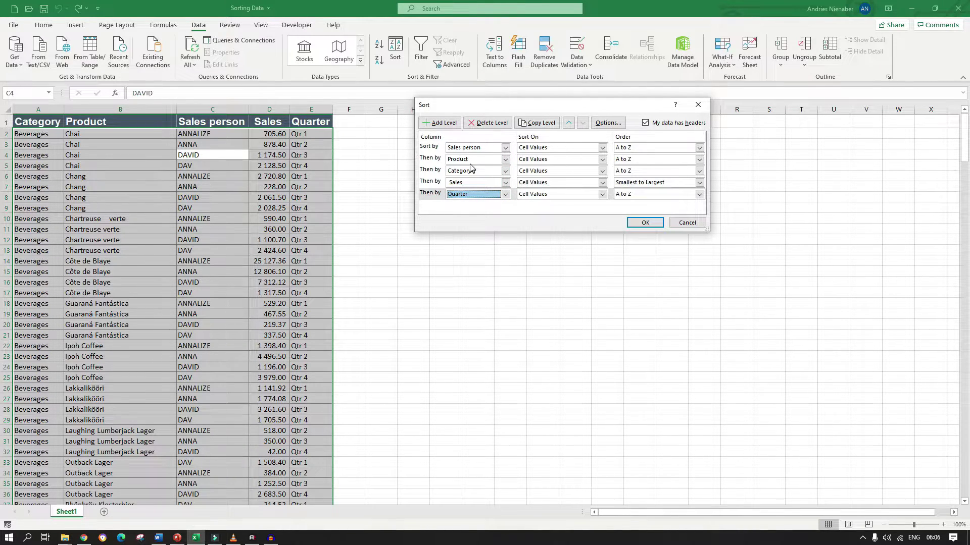
Step: Move the Category sort level up so that it precedes Product
left_click(436, 173)
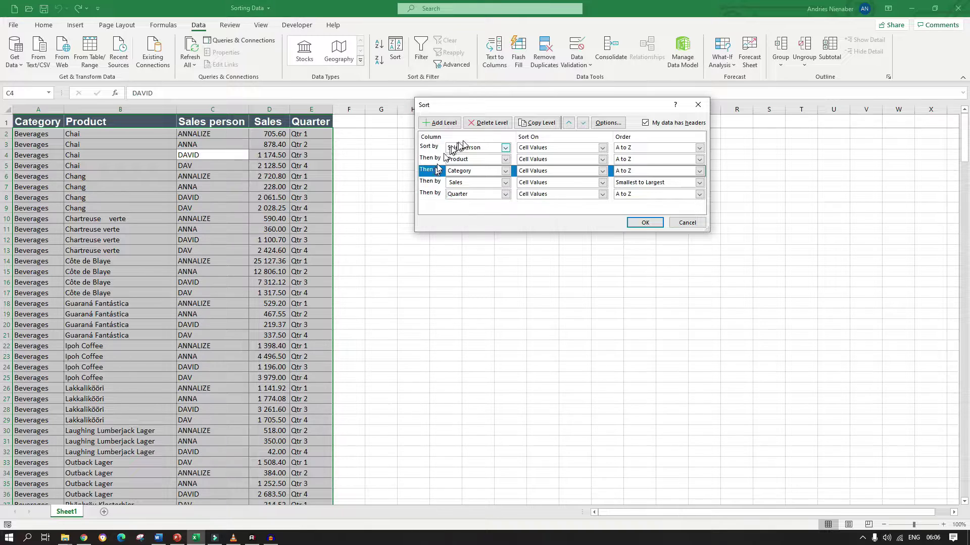
left_click(569, 123)
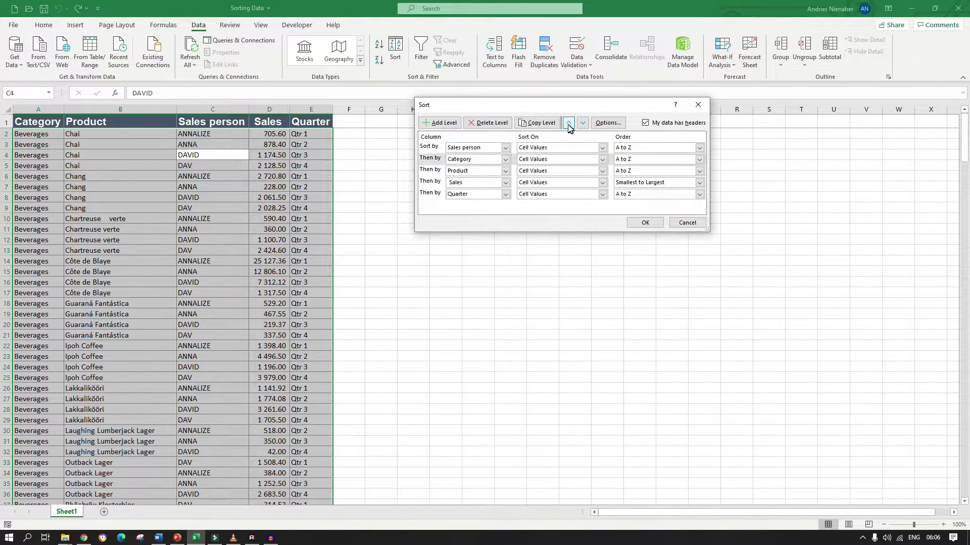
Step: Delete the Quarter sort level and apply the multi-level sort to the table
left_click(454, 197)
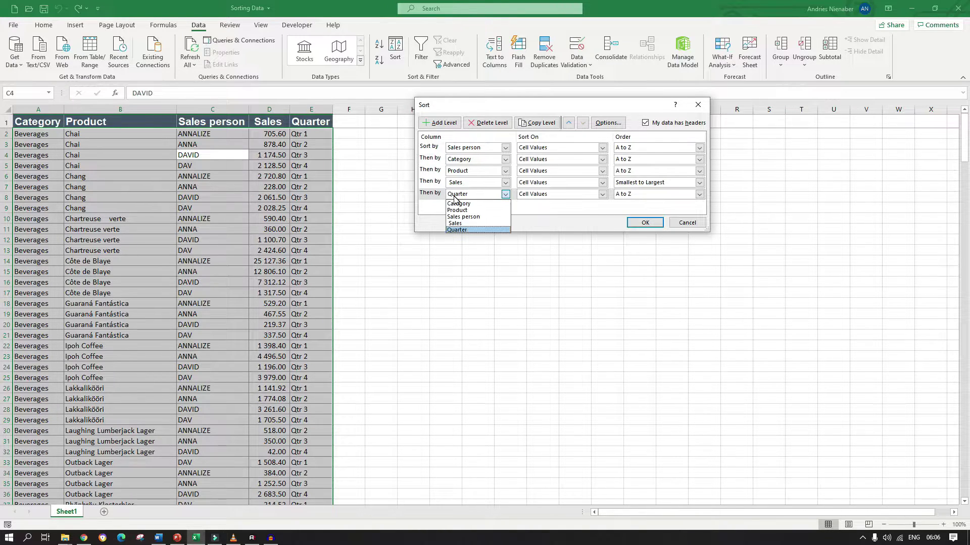
left_click(486, 124)
left_click(486, 123)
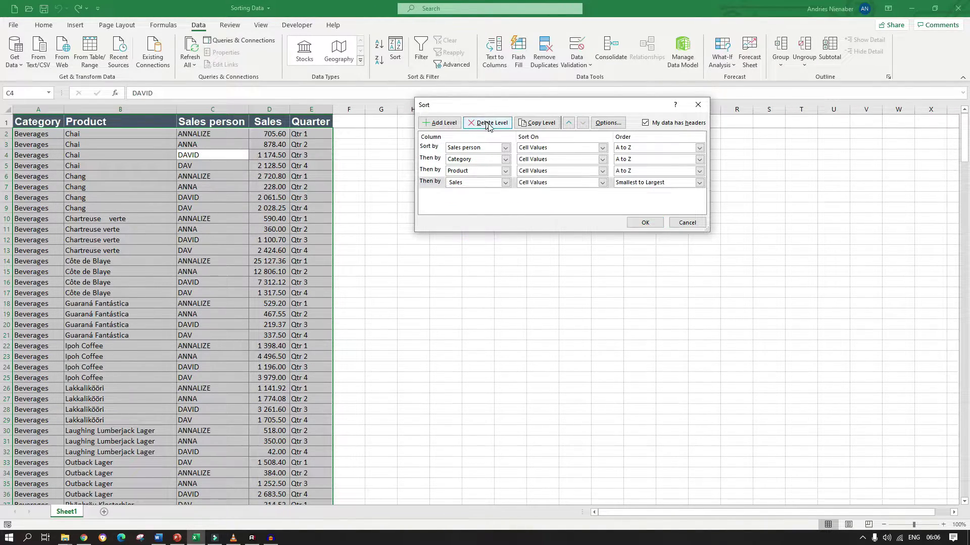
left_click(643, 223)
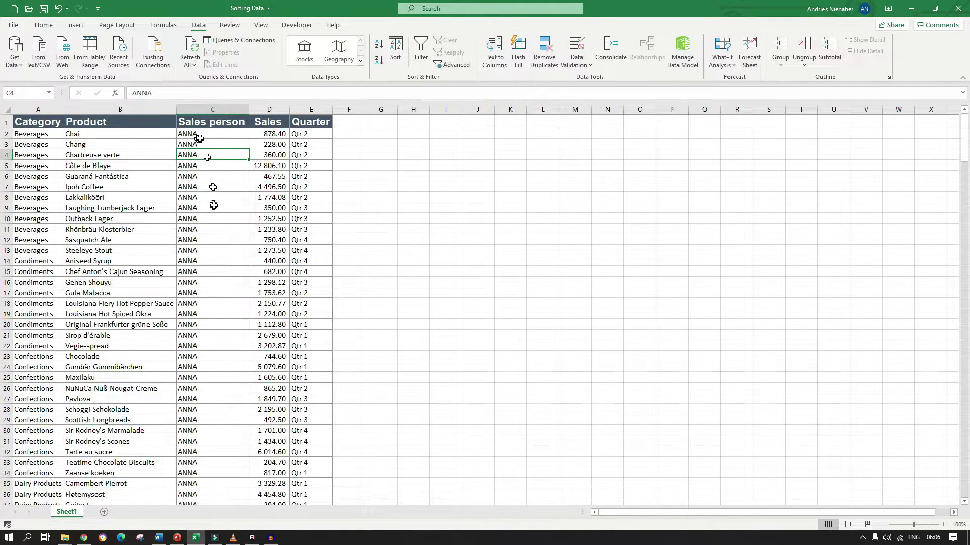
Step: Review the table's Sales person, Category, Product and Sales sort levels and reapply the sort
left_click(402, 58)
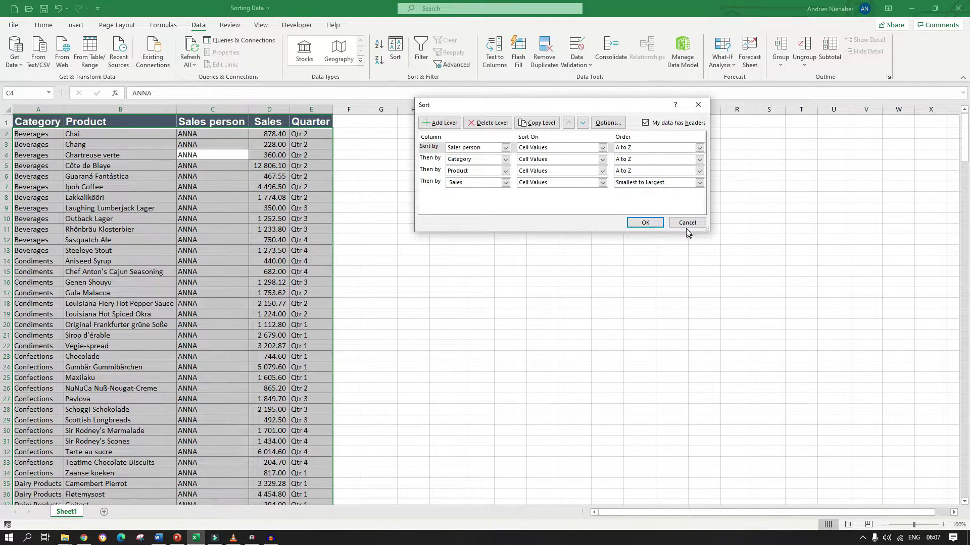
left_click(650, 226)
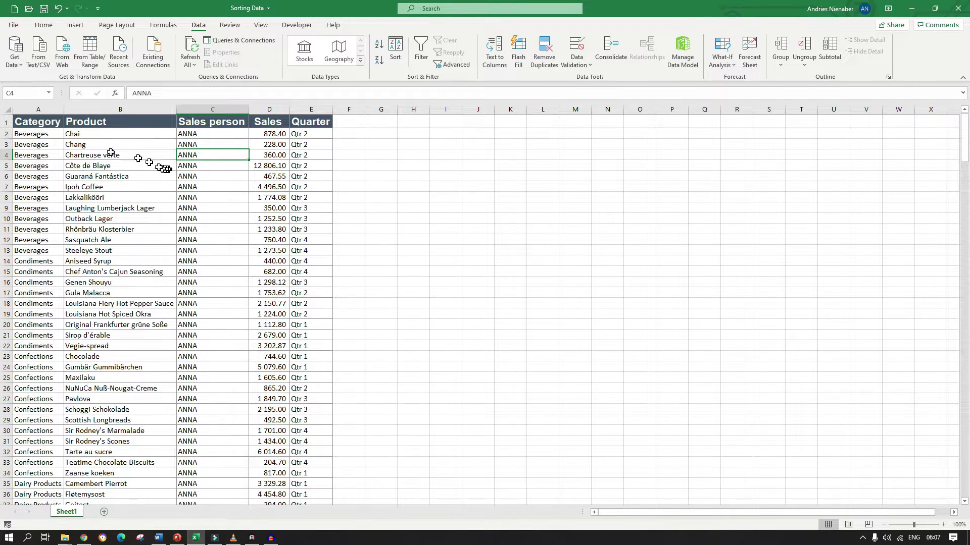
Step: Add filters to the headers of columns A to E, from Category to Quarter
left_click_drag(22, 110, 311, 114)
left_click(420, 46)
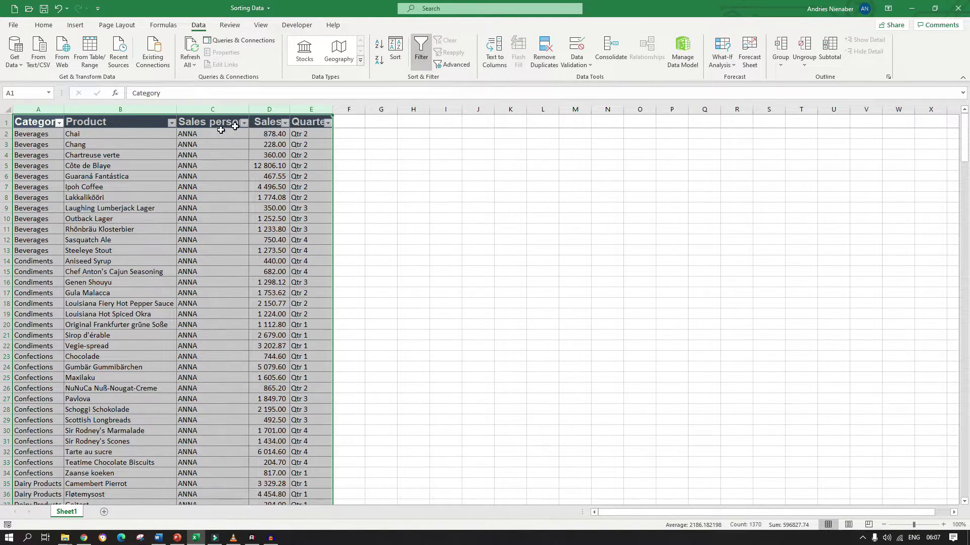
left_click(46, 133)
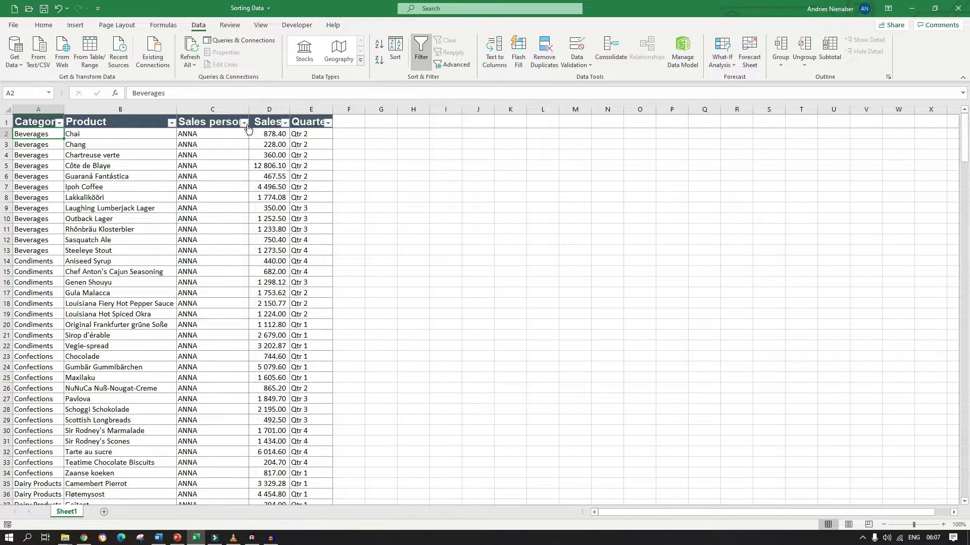
Step: Filter the Sales person column to show only the third name in its value list
left_click(244, 122)
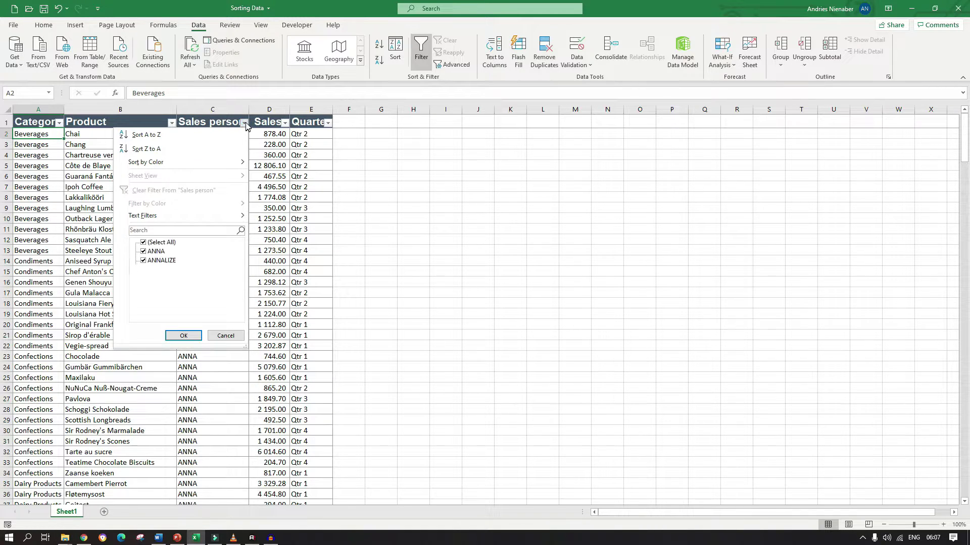
left_click(144, 243)
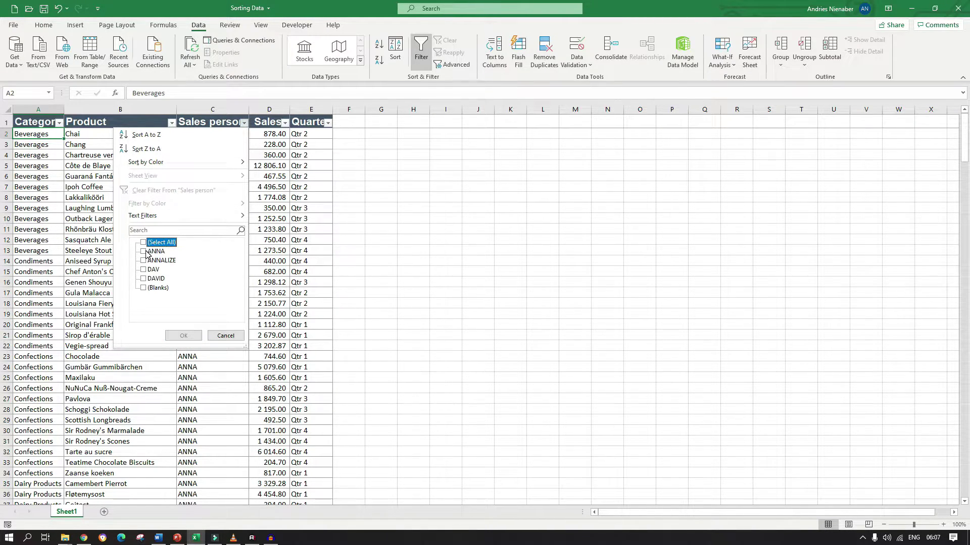
left_click(146, 270)
left_click(146, 270)
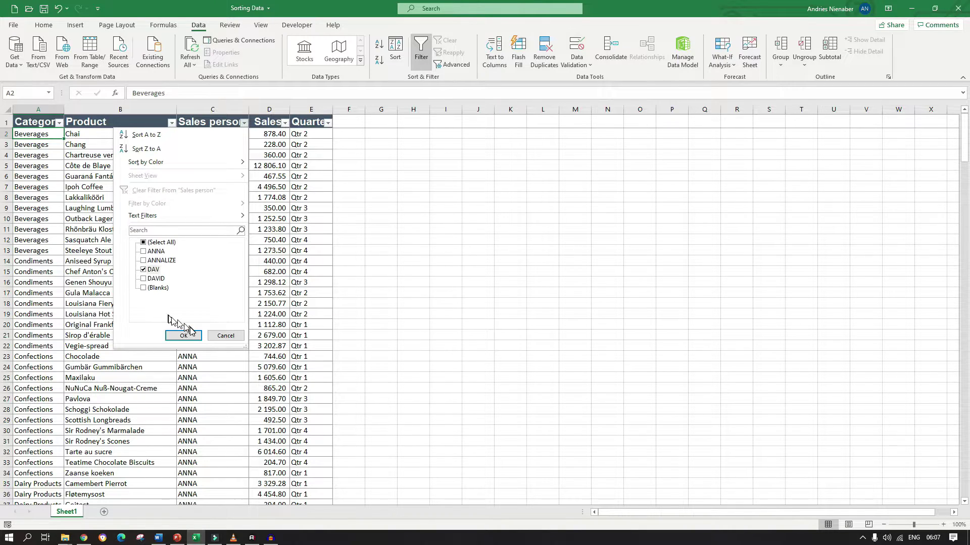
left_click(186, 336)
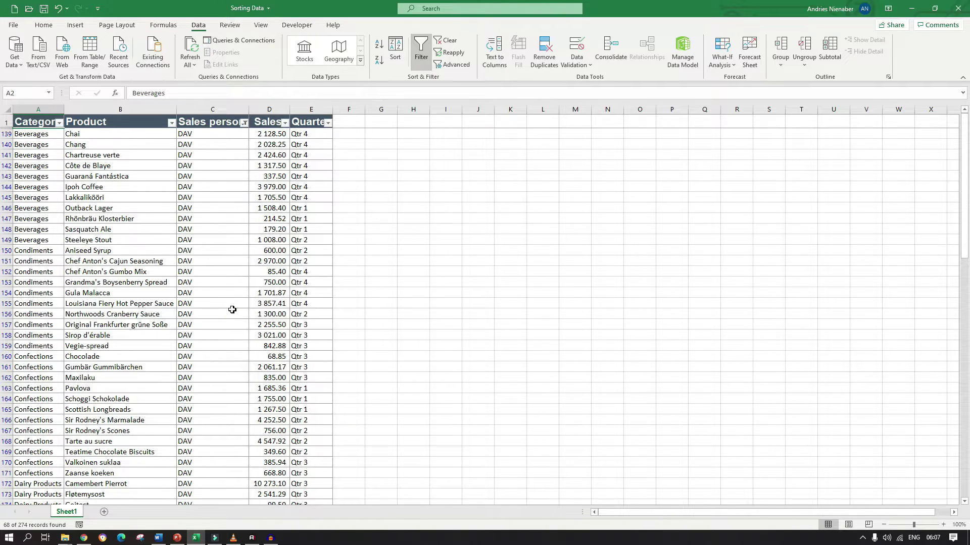
Step: Filter the Category column to show only Grains/Cereals
scroll(232, 310, "down", 12)
scroll(230, 314, "up", 4)
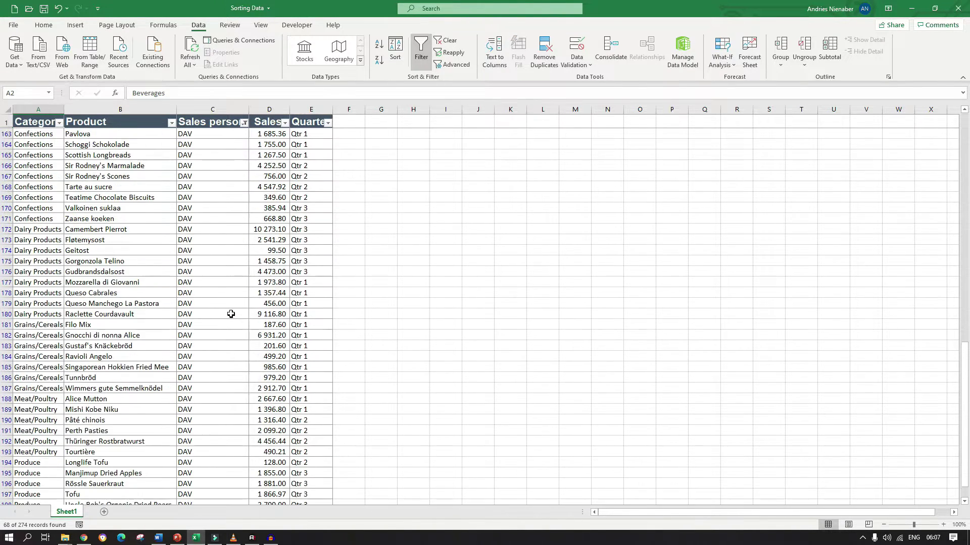
scroll(230, 314, "up", 8)
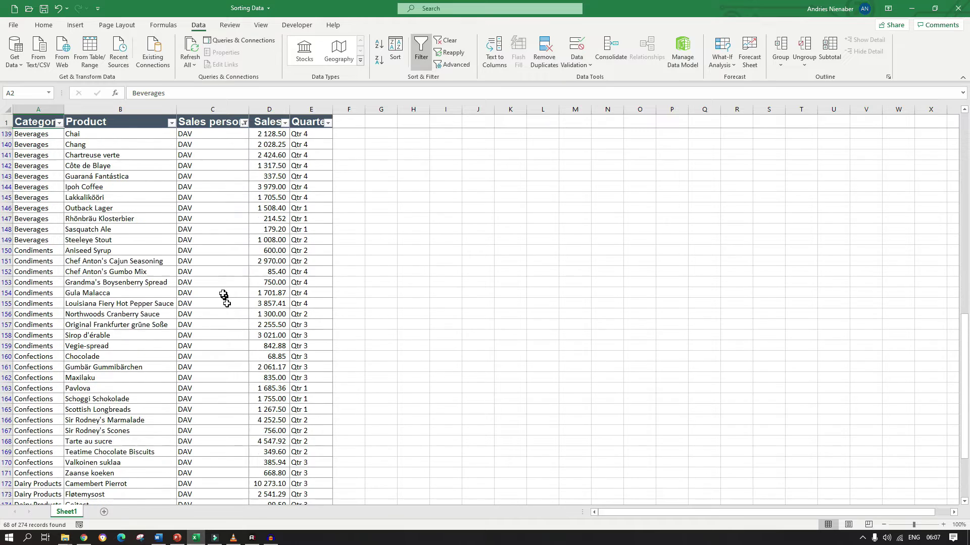
left_click(59, 123)
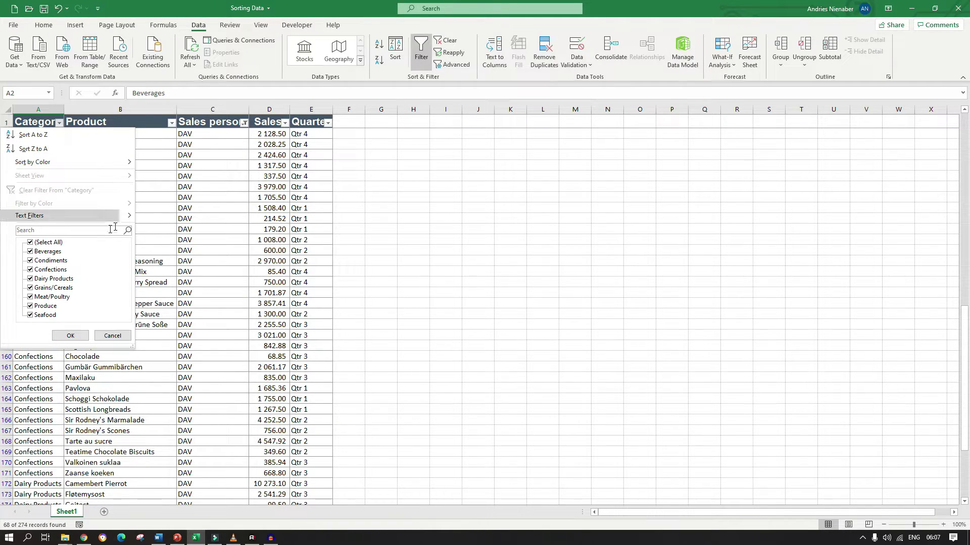
left_click(35, 244)
left_click(33, 288)
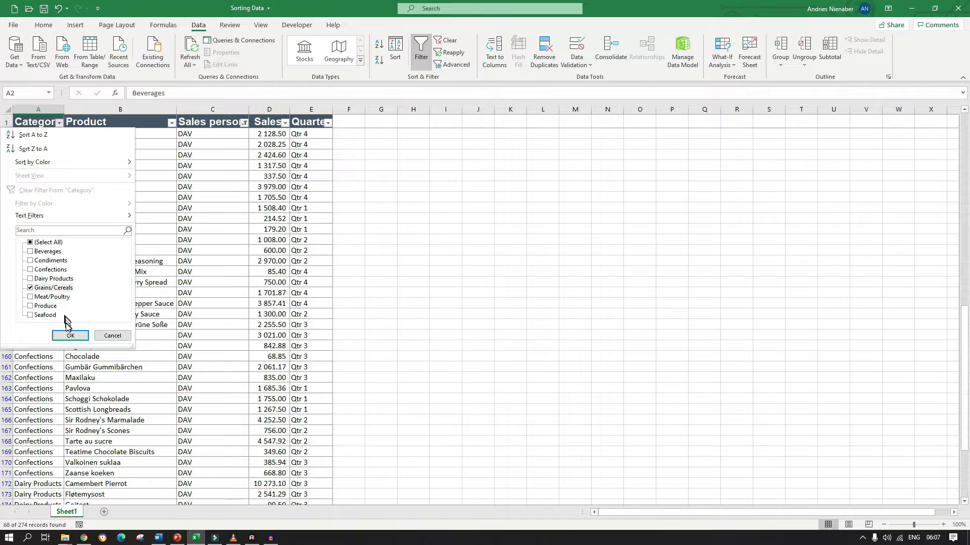
left_click(70, 335)
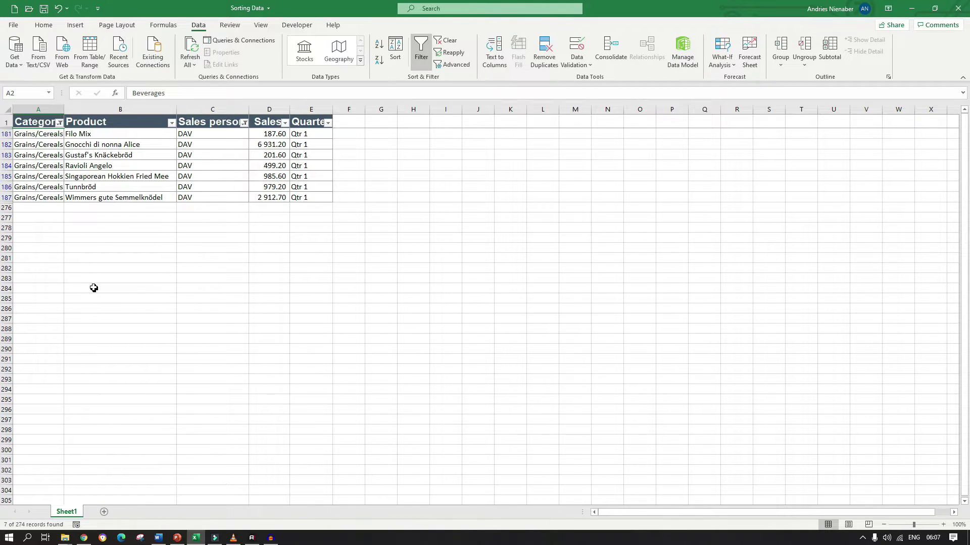
Step: Filter the Product column to show only Filo Mix
left_click(171, 123)
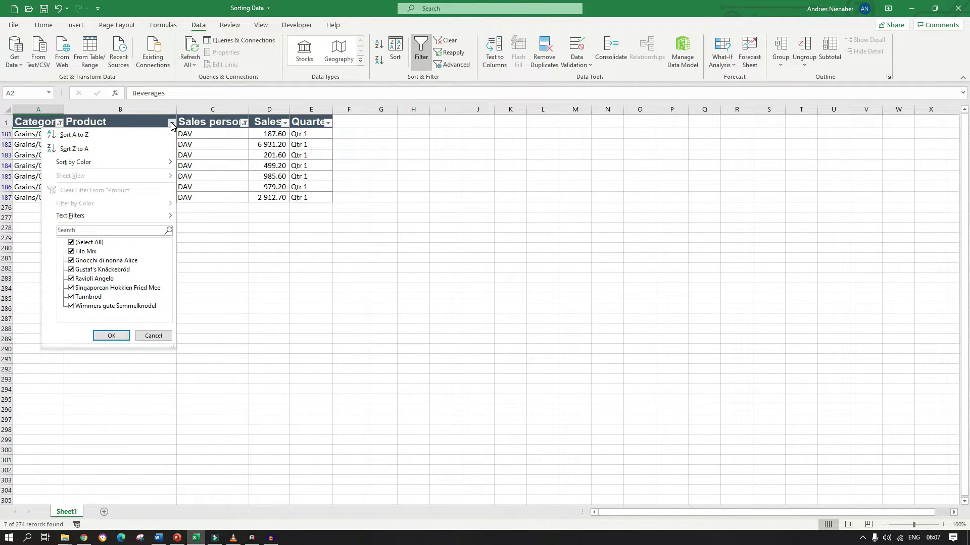
left_click(88, 242)
left_click(85, 251)
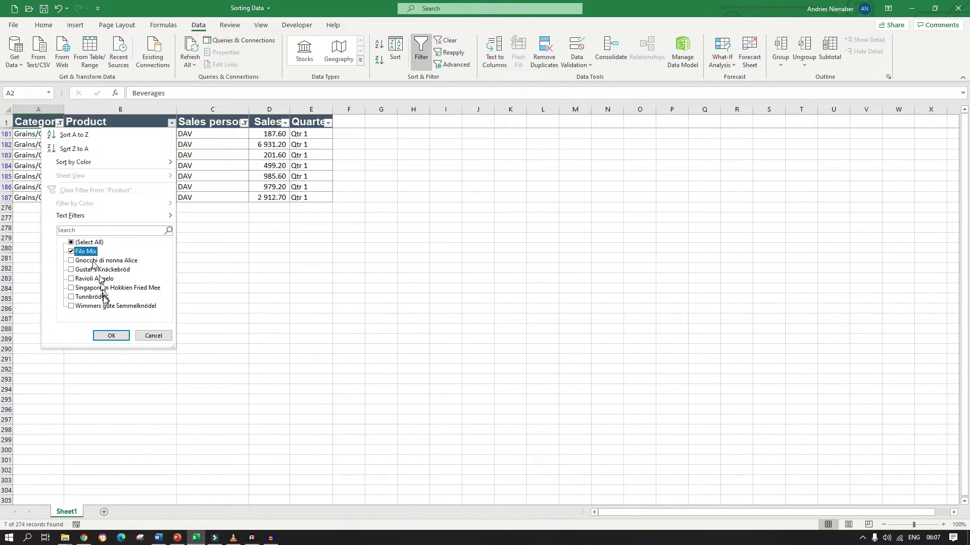
left_click(104, 335)
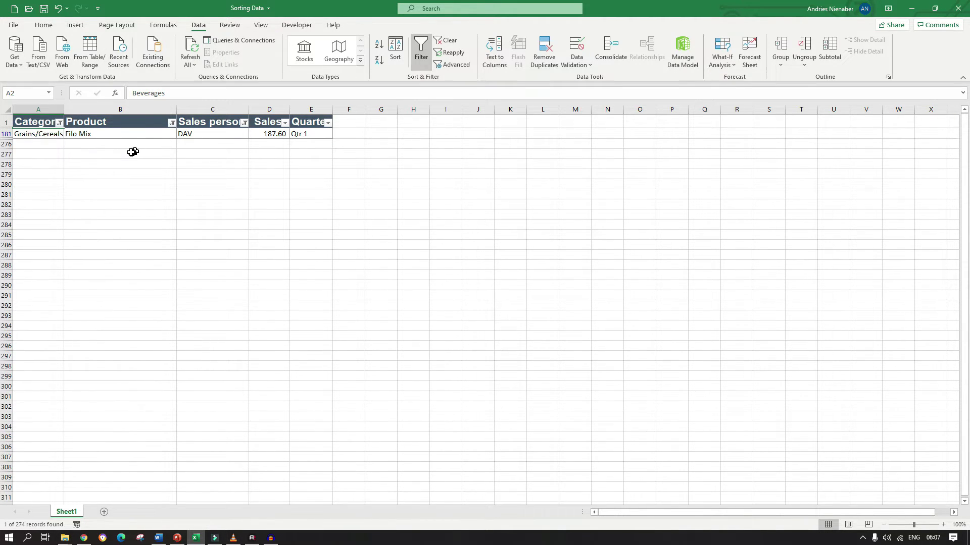